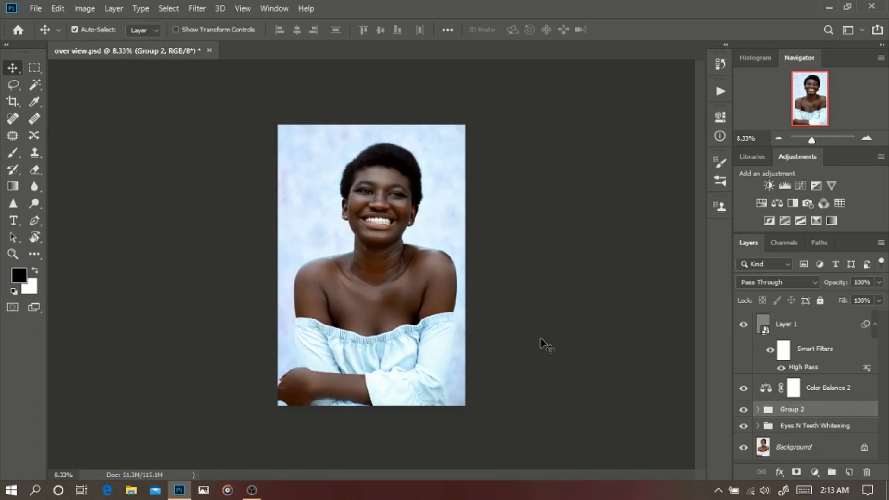
Step: Compare the retouched portrait with the original by isolating the Background layer and restoring the visibility of all layers
{"action": "key", "text": "ctrl+equal"}
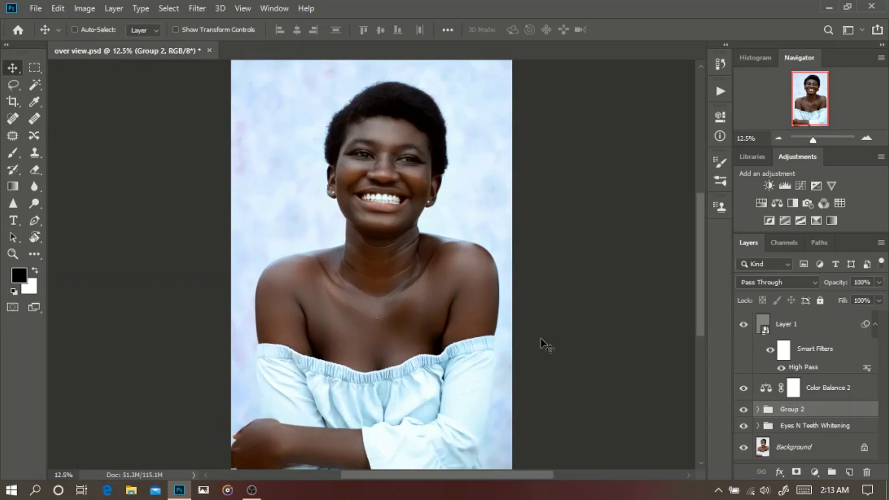
{"action": "key", "text": "ctrl+minus"}
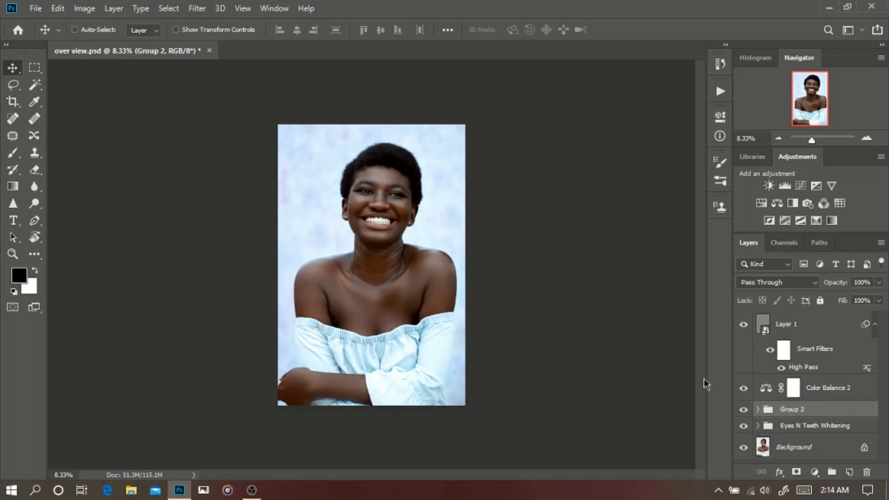
{"action": "left_click", "coordinate": [744, 448], "text": "alt"}
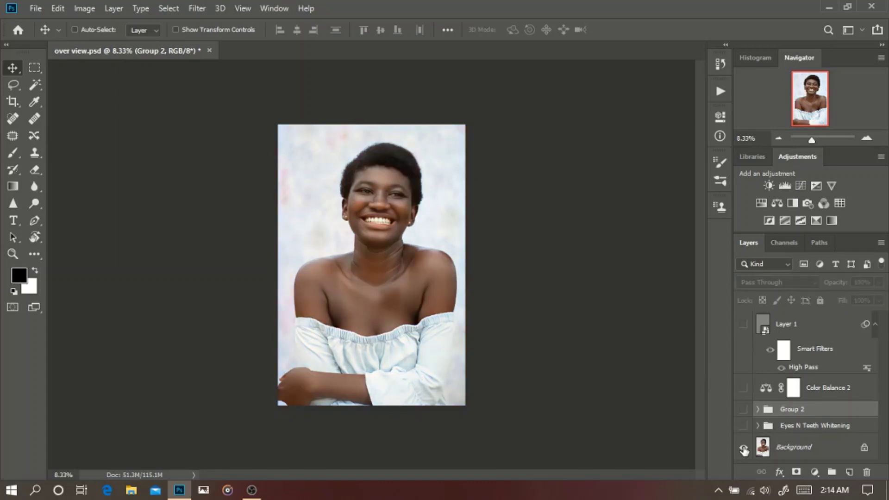
{"action": "left_click", "coordinate": [744, 448], "text": "alt"}
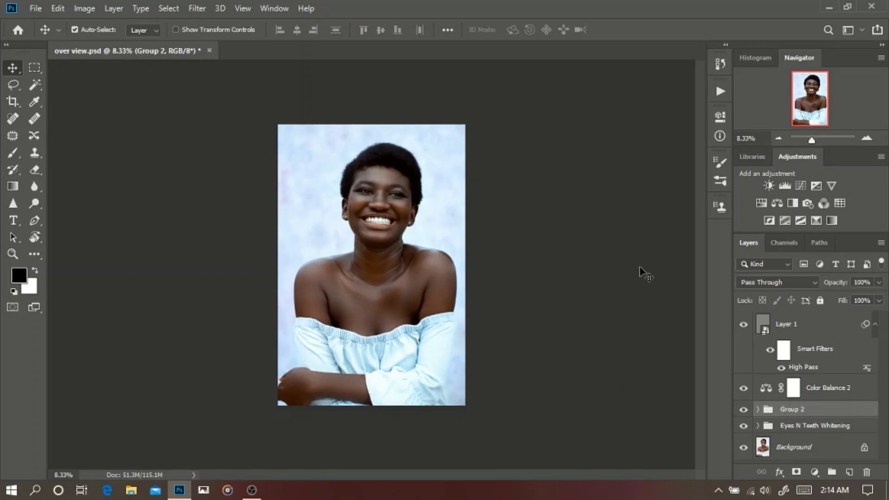
{"action": "key", "text": "ctrl+plus"}
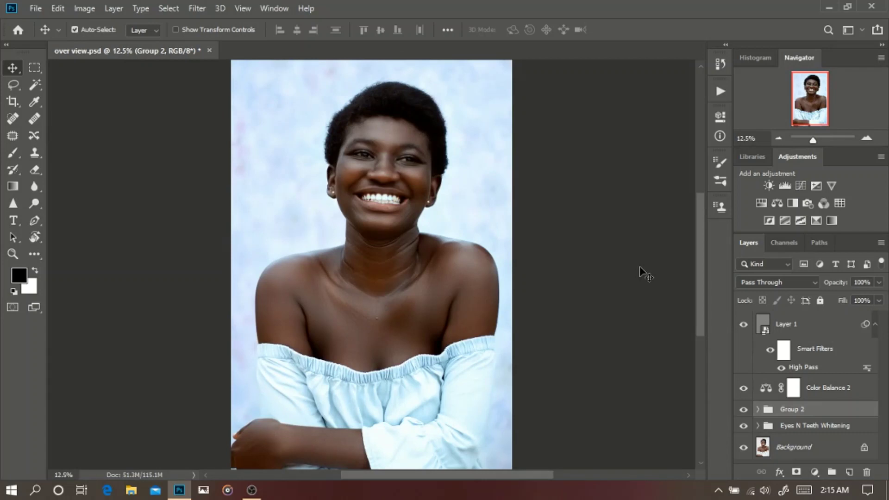
{"action": "key", "text": "ctrl+minus"}
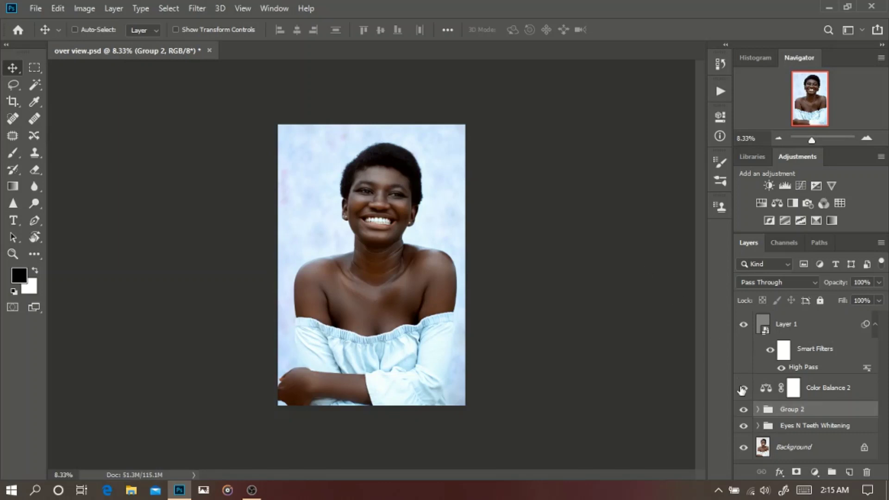
Step: Show only the Background layer to examine the unedited portrait, and bring the editing layers back into view
{"action": "left_click", "coordinate": [743, 448], "text": "alt"}
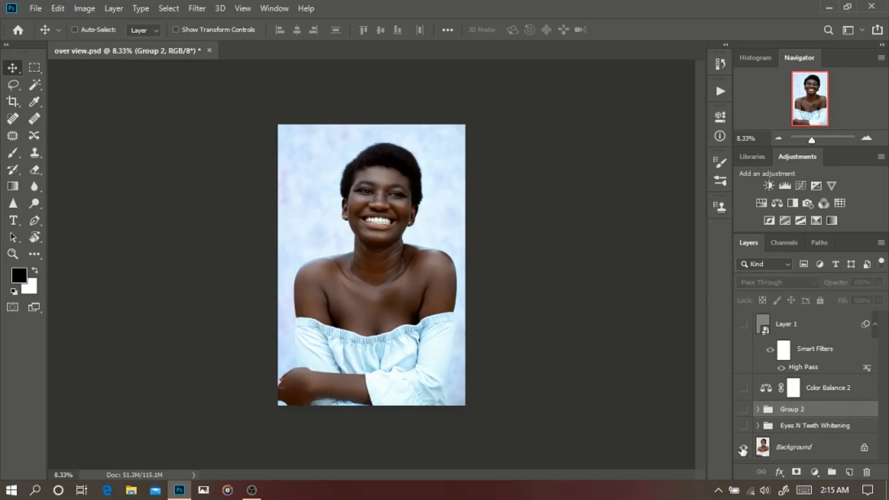
{"action": "key", "text": "ctrl+plus"}
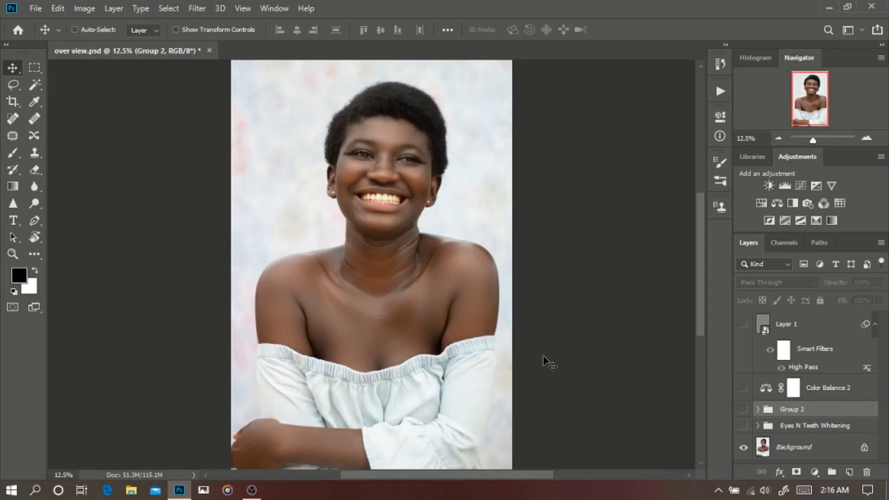
{"action": "key", "text": "ctrl+minus"}
{"action": "key", "text": "ctrl+plus"}
{"action": "key", "text": "ctrl+minus"}
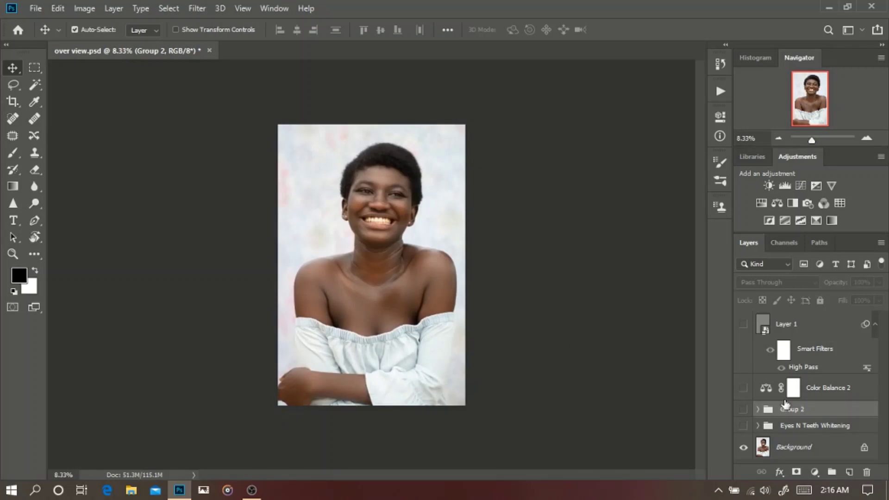
{"action": "left_click", "coordinate": [744, 449], "text": "alt"}
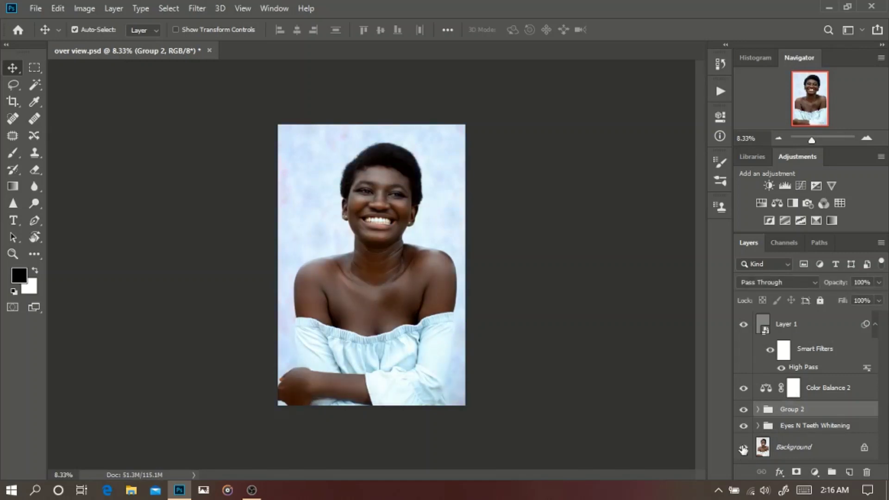
Step: Compare the portrait before and after editing at 12.5% magnification by hiding and reshowing every layer above the Background
{"action": "key", "text": "ctrl+plus"}
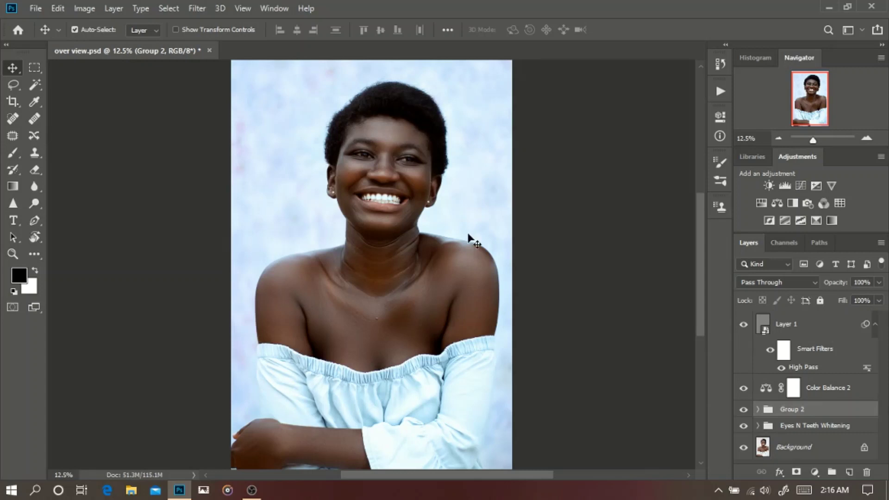
{"action": "left_click", "coordinate": [744, 450], "text": "alt"}
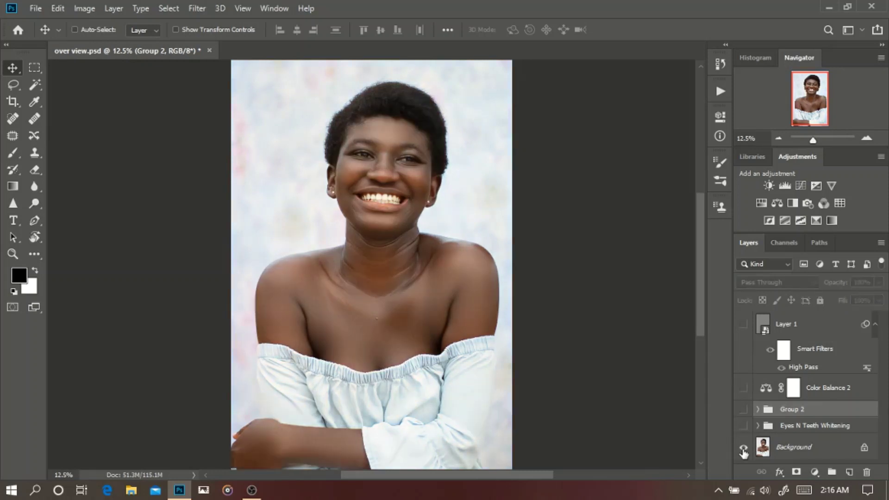
{"action": "left_click", "coordinate": [743, 449], "text": "alt"}
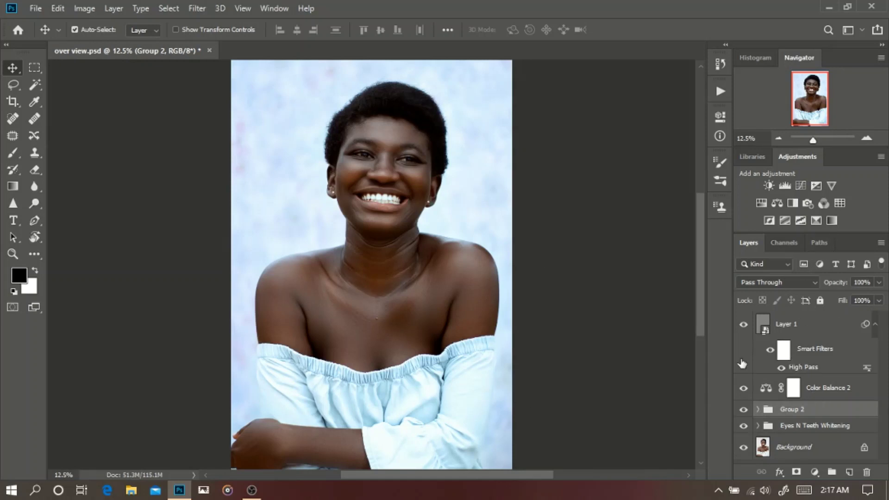
Step: Preview the Eyes N Teeth Whitening group by hiding and reshowing it, and expand Group 2 to inspect its layers
{"action": "left_click", "coordinate": [744, 426]}
{"action": "left_click", "coordinate": [745, 428]}
{"action": "left_click", "coordinate": [759, 409]}
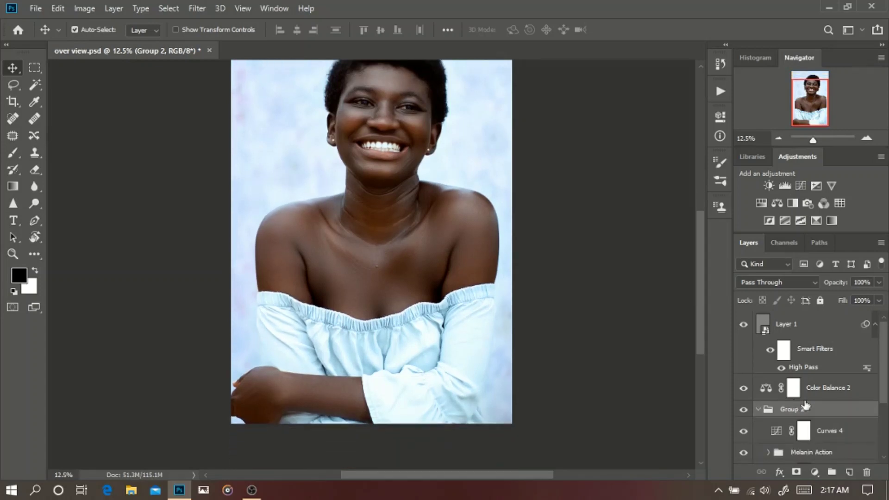
{"action": "scroll", "coordinate": [886, 373], "scroll_direction": "down", "scroll_amount": 3}
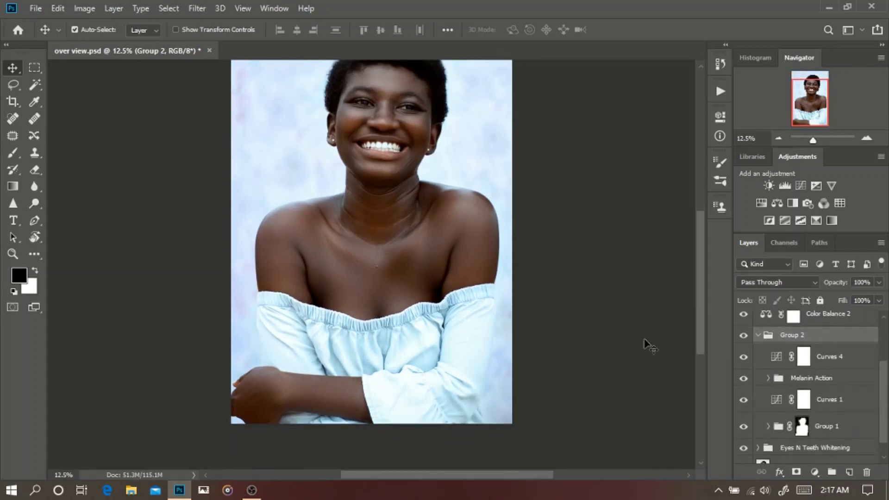
{"action": "scroll", "coordinate": [635, 331], "scroll_direction": "up", "scroll_amount": 2}
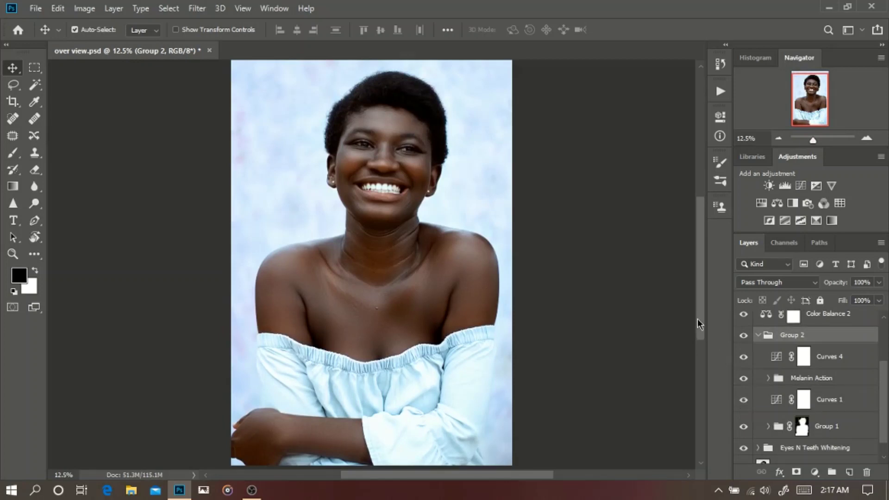
{"action": "left_click_drag", "start_coordinate": [698, 318], "coordinate": [697, 312]}
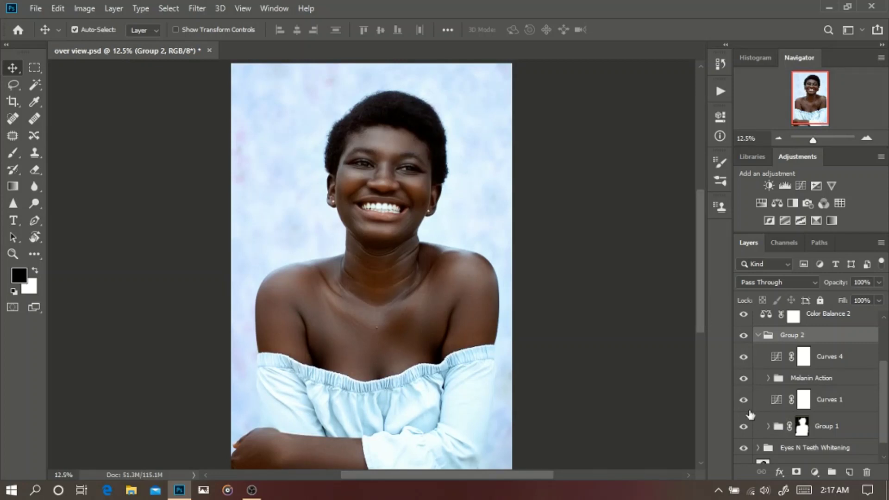
Step: Check the effects of Curves 4 and the Melanin Action group by hiding and reshowing each, and collapse Group 2
{"action": "left_click", "coordinate": [743, 359]}
{"action": "left_click", "coordinate": [743, 359]}
{"action": "left_click", "coordinate": [744, 380]}
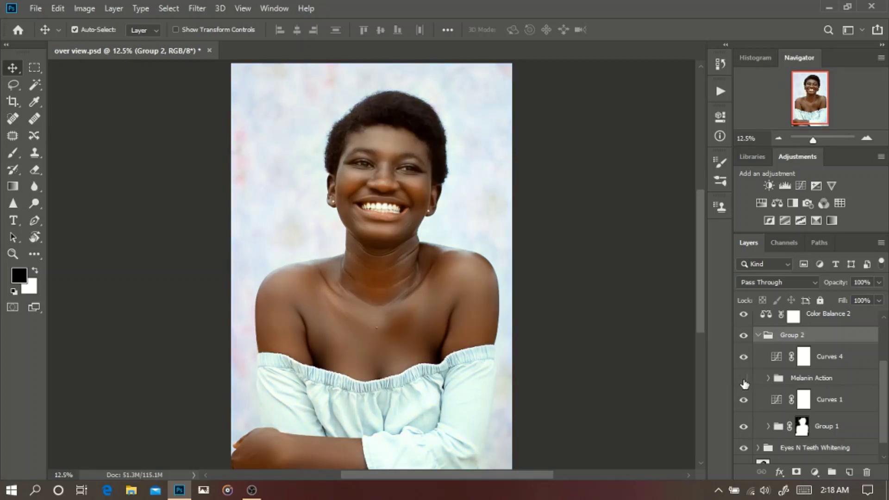
{"action": "left_click", "coordinate": [744, 380]}
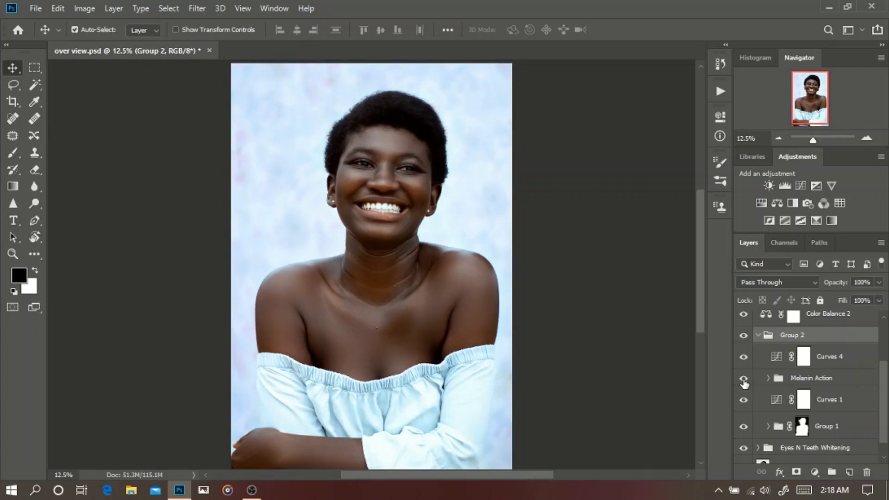
{"action": "left_click", "coordinate": [744, 380]}
{"action": "left_click", "coordinate": [744, 381]}
{"action": "left_click", "coordinate": [759, 335]}
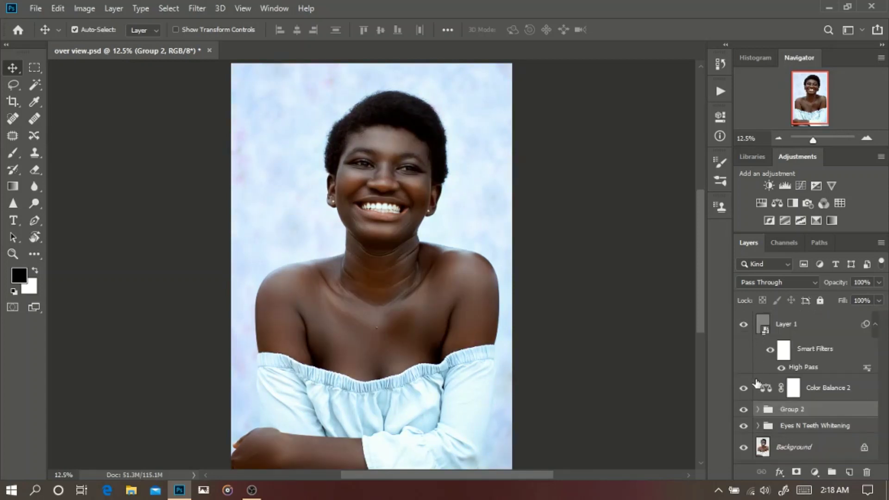
Step: Hide and reshow the Color Balance 2 layer, and examine the skin tones on the face, neck and shoulders up close
{"action": "left_click", "coordinate": [744, 389]}
{"action": "left_click", "coordinate": [744, 389]}
{"action": "key", "text": "ctrl+plus"}
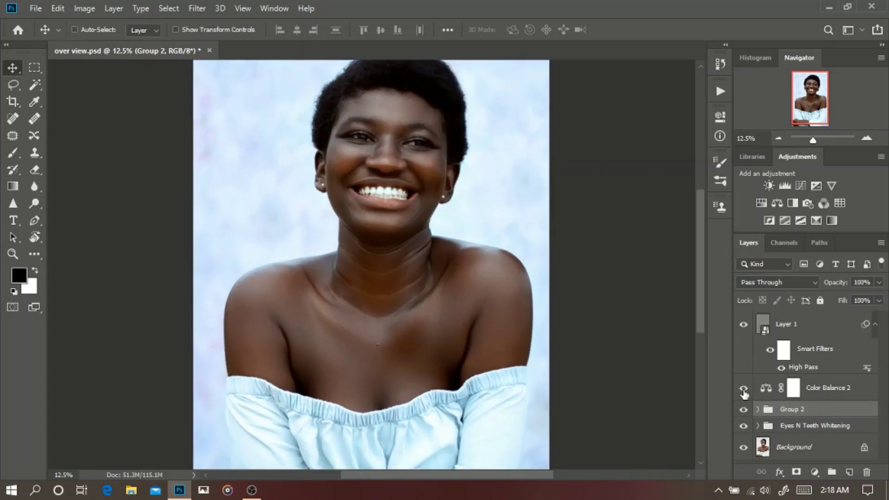
{"action": "key", "text": "ctrl+plus"}
{"action": "key", "text": "ctrl+plus"}
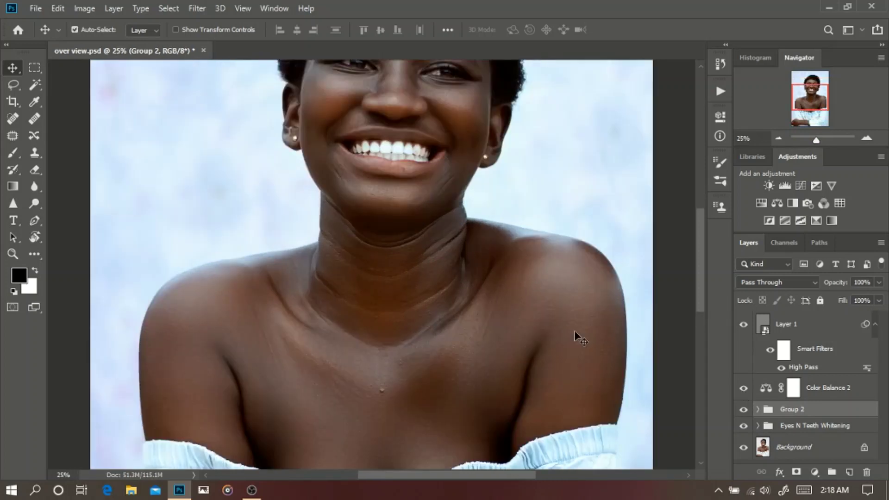
{"action": "scroll", "coordinate": [575, 330], "scroll_direction": "up", "scroll_amount": 4}
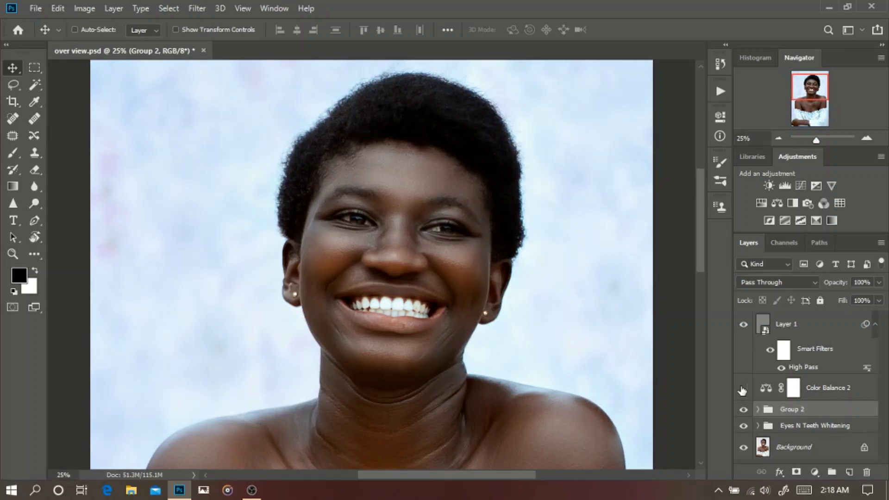
{"action": "key", "text": "ctrl+minus"}
{"action": "key", "text": "ctrl+minus"}
{"action": "key", "text": "ctrl+minus"}
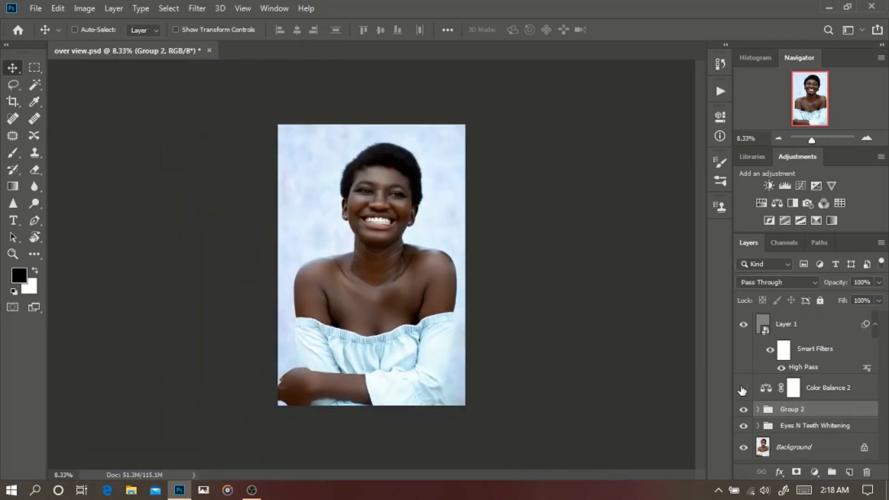
{"action": "key", "text": "ctrl+plus"}
{"action": "key", "text": "ctrl+plus"}
{"action": "key", "text": "ctrl+plus"}
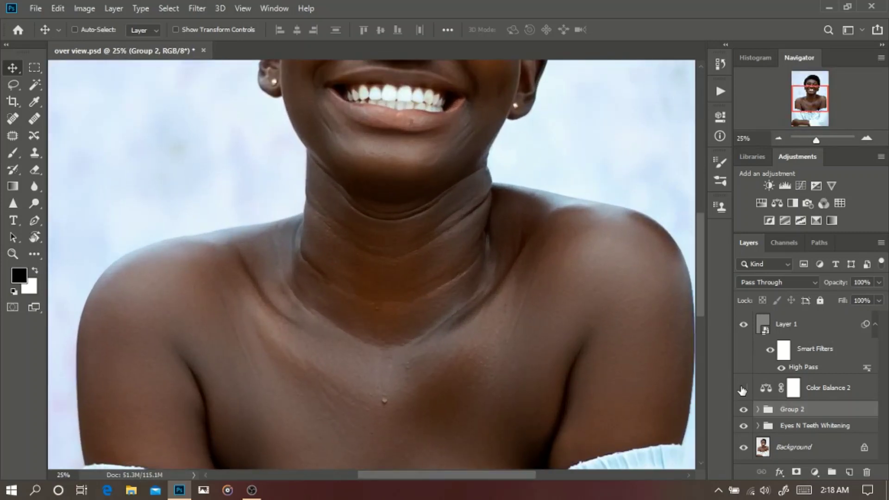
Step: Compare the face at 33.33% magnification with Color Balance 2 hidden and visible, and return to the full portrait view
{"action": "left_click", "coordinate": [742, 389]}
{"action": "key", "text": "ctrl+plus"}
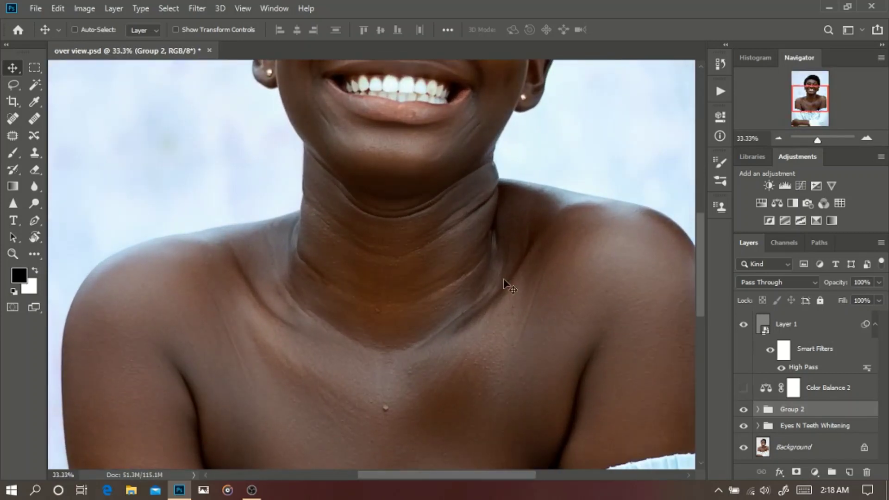
{"action": "scroll", "coordinate": [507, 285], "scroll_direction": "up", "scroll_amount": 5}
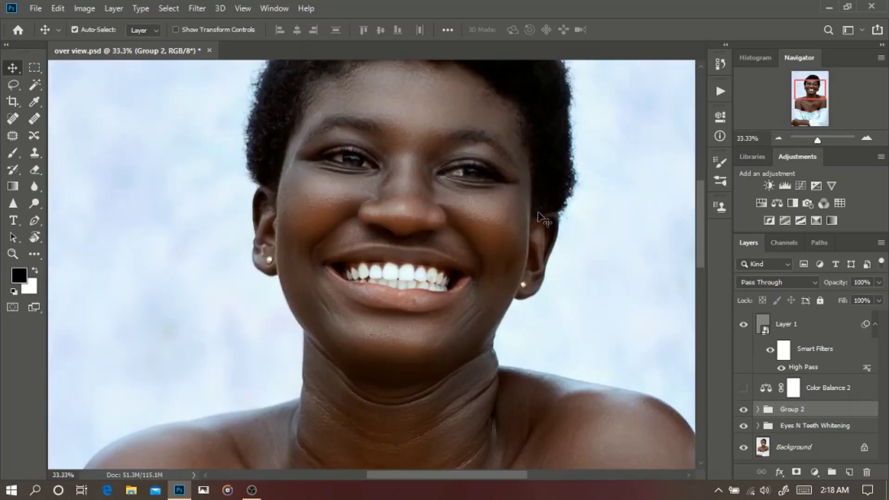
{"action": "left_click", "coordinate": [744, 389]}
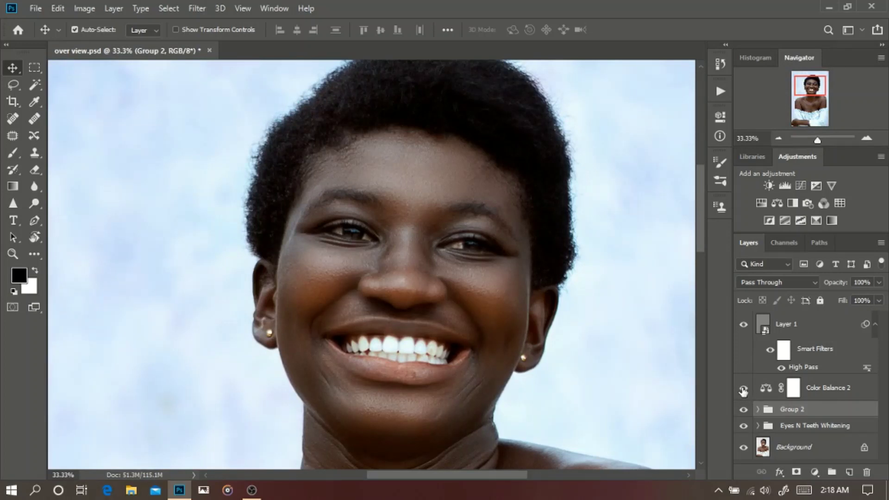
{"action": "key", "text": "ctrl+minus"}
{"action": "key", "text": "ctrl+minus"}
{"action": "key", "text": "ctrl+minus"}
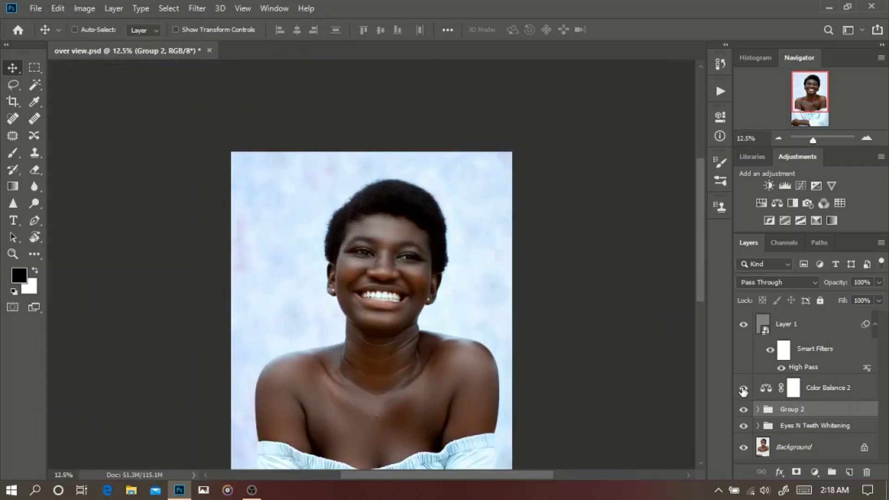
{"action": "key", "text": "ctrl+minus"}
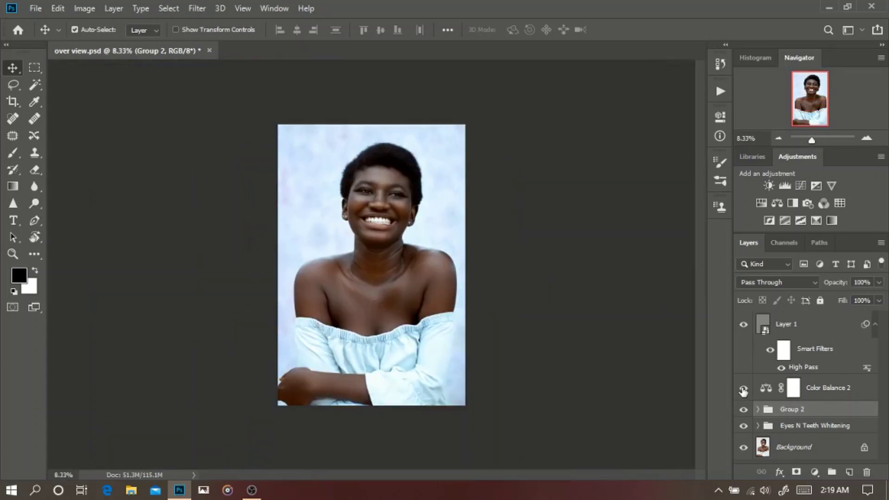